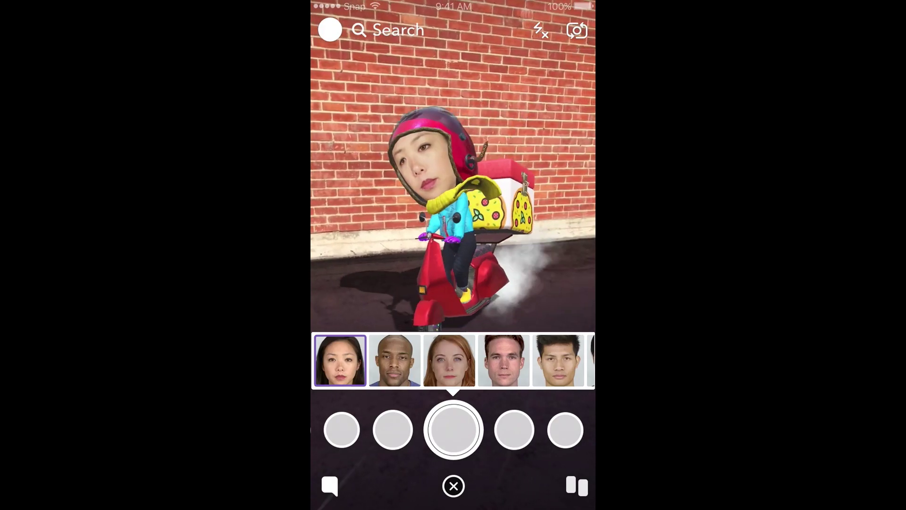
Swap the second, third, fourth and fifth picker faces onto the pizza rider in turn
click(394, 360)
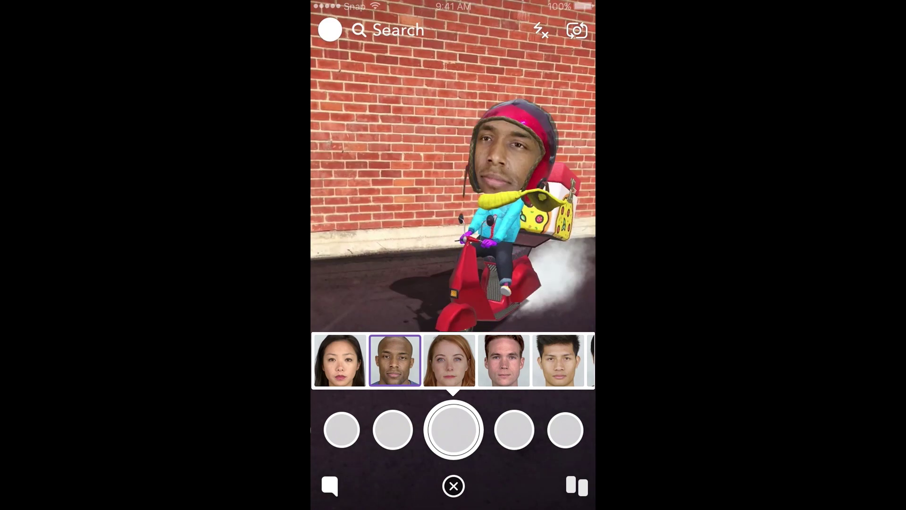
click(449, 360)
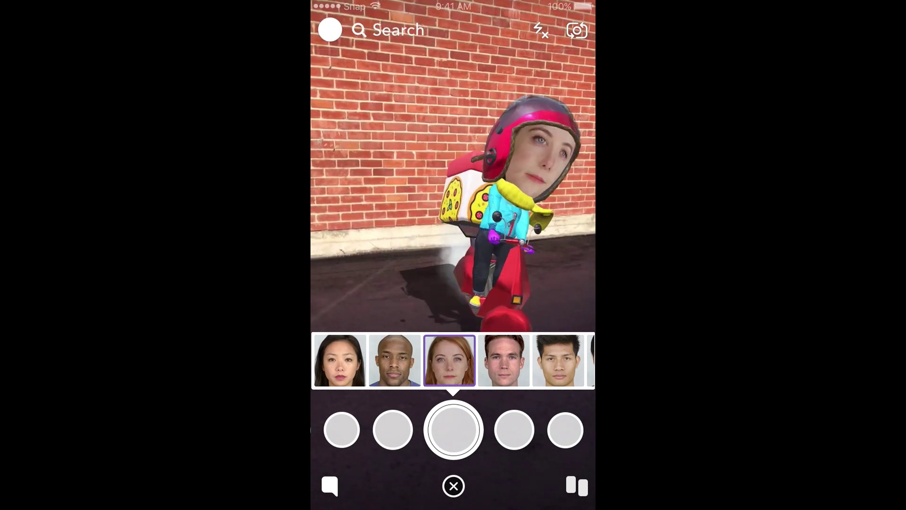
click(503, 360)
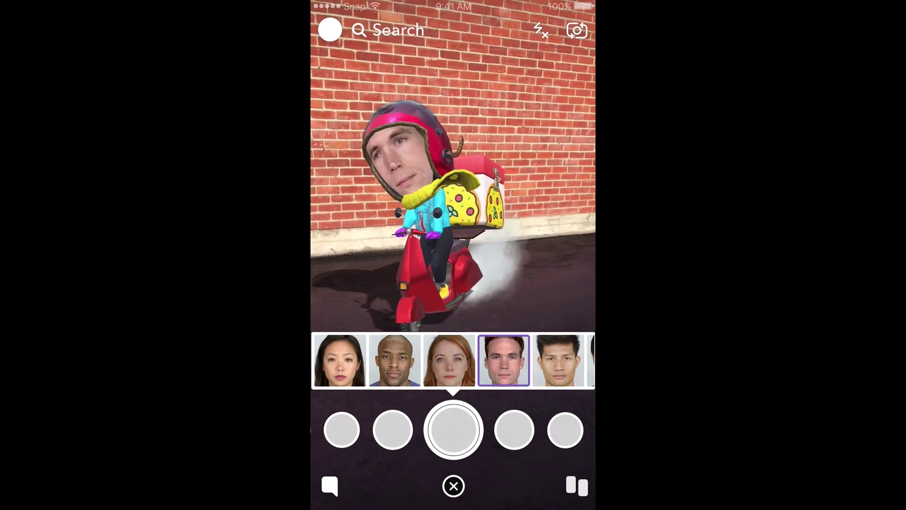
click(559, 360)
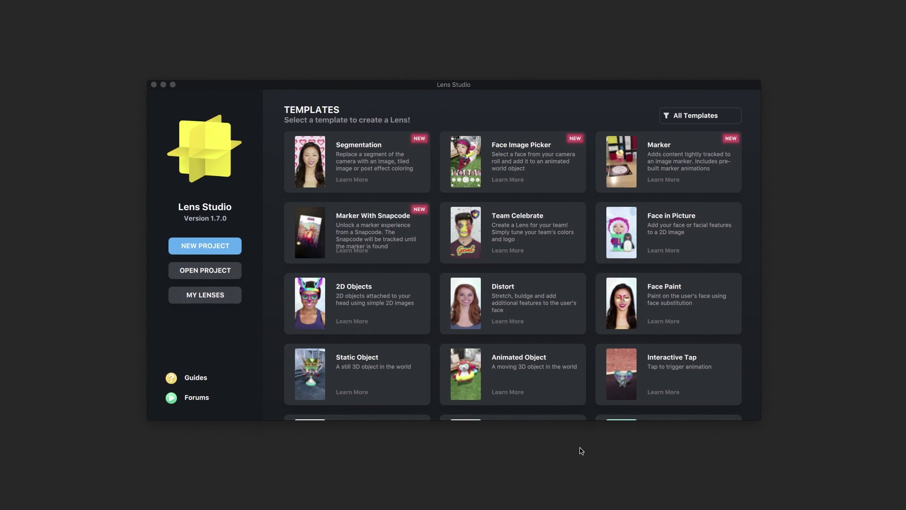
Start a Face Image Picker project and delete the PizzaDeliveryGuy object from the scene
click(532, 176)
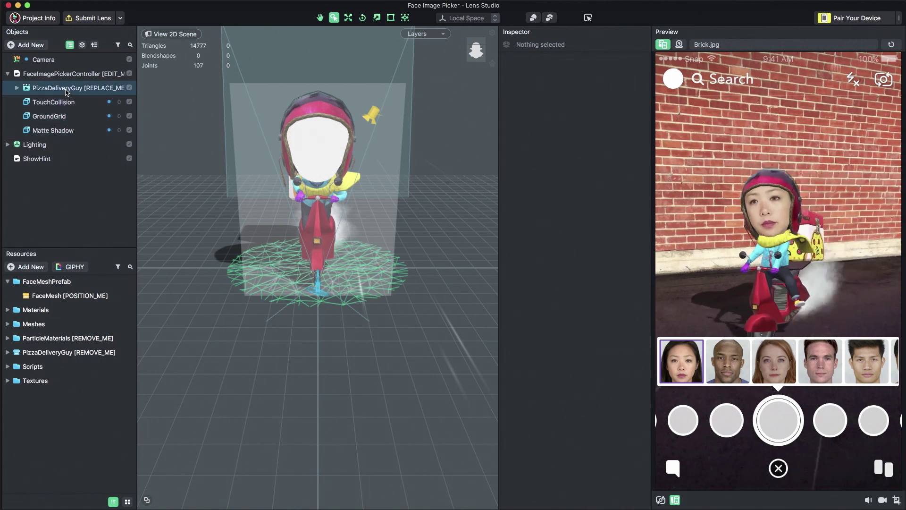
right_click(66, 92)
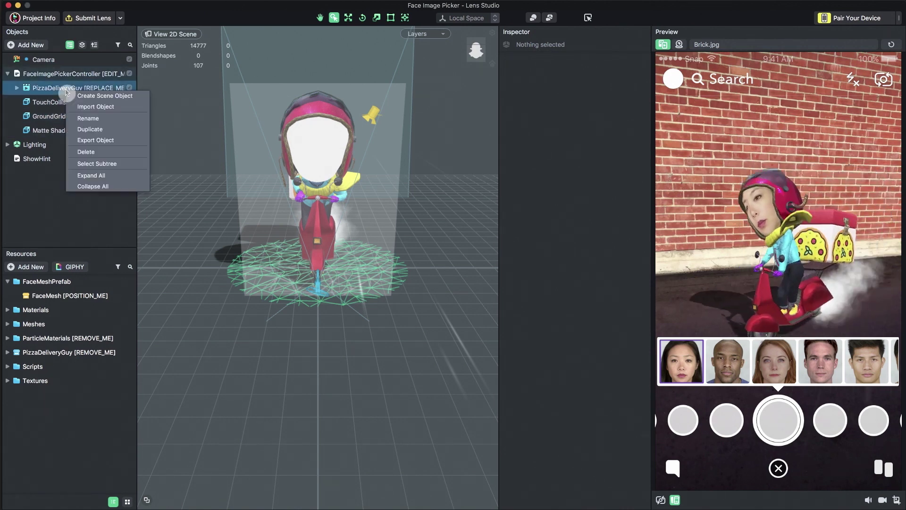
click(87, 152)
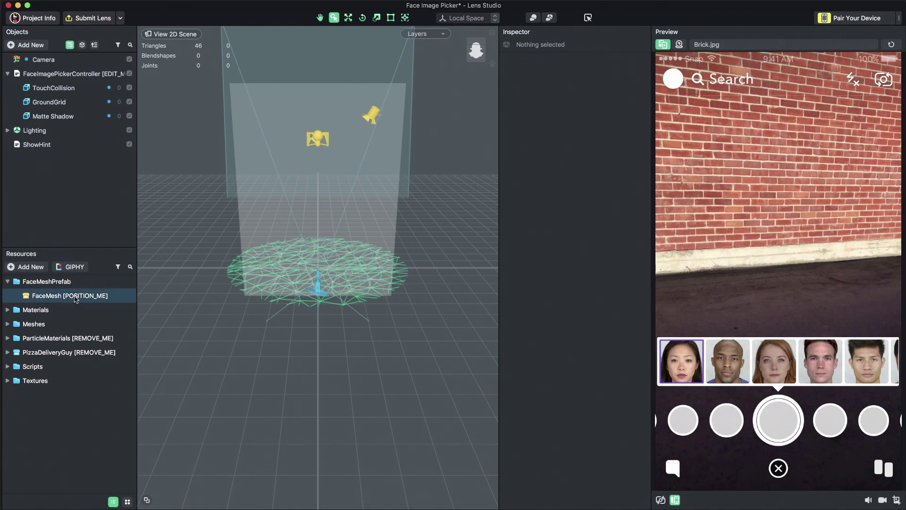
Delete the ParticleMaterials and PizzaDeliveryGuy resource folders
click(72, 338)
shift+click(71, 352)
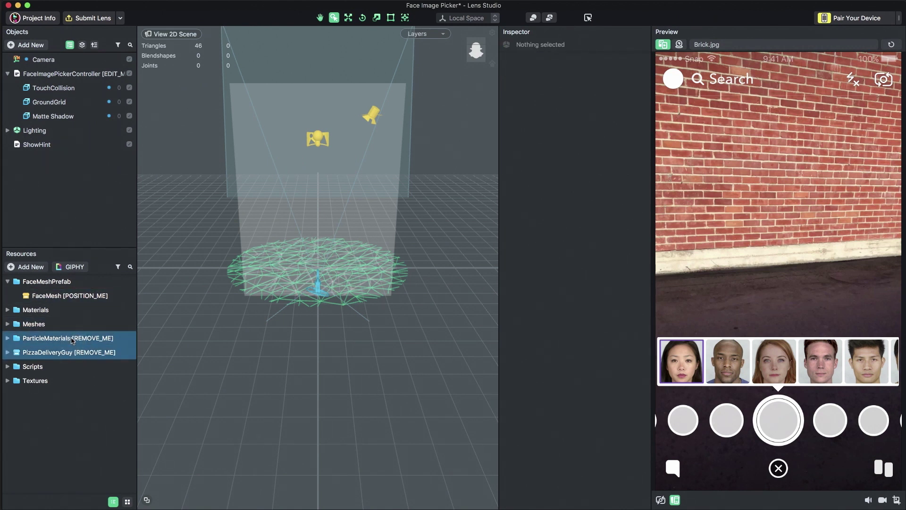
right_click(72, 338)
click(94, 360)
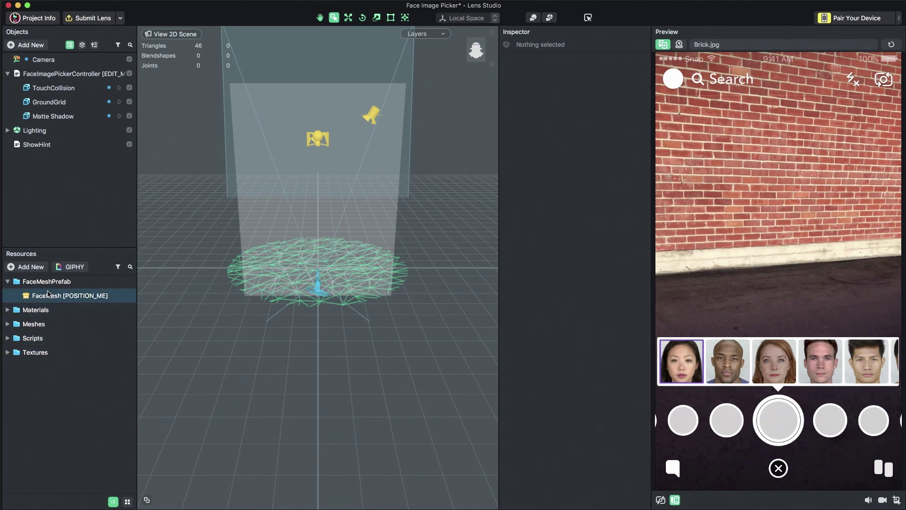
Import BikerIdle.fbx from Downloads using the default FBX import options
click(39, 268)
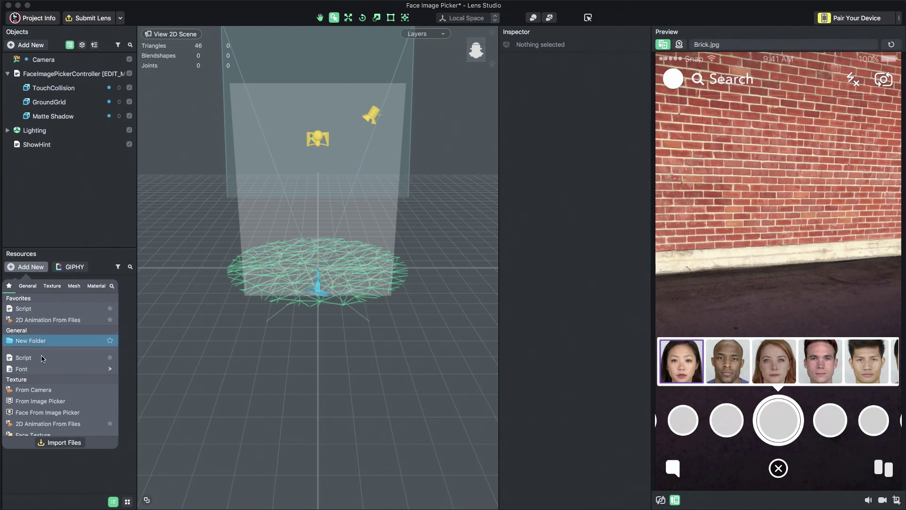
click(50, 443)
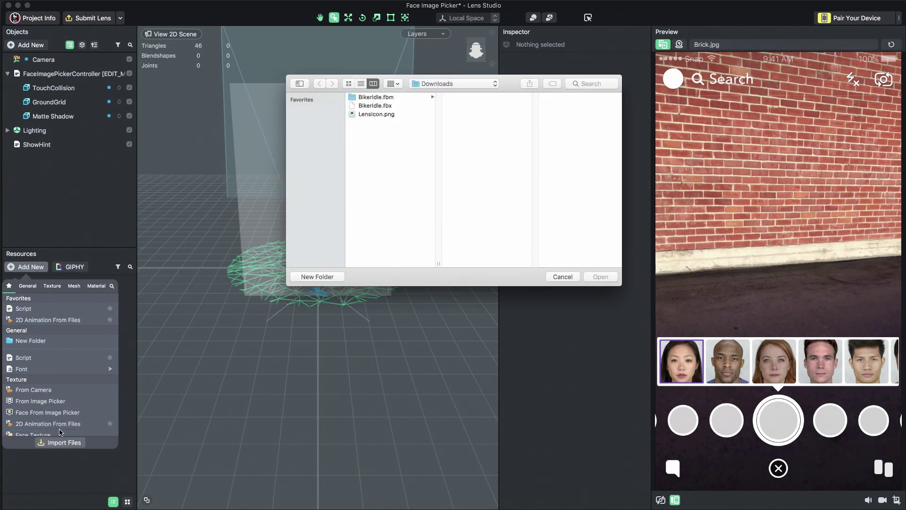
click(378, 107)
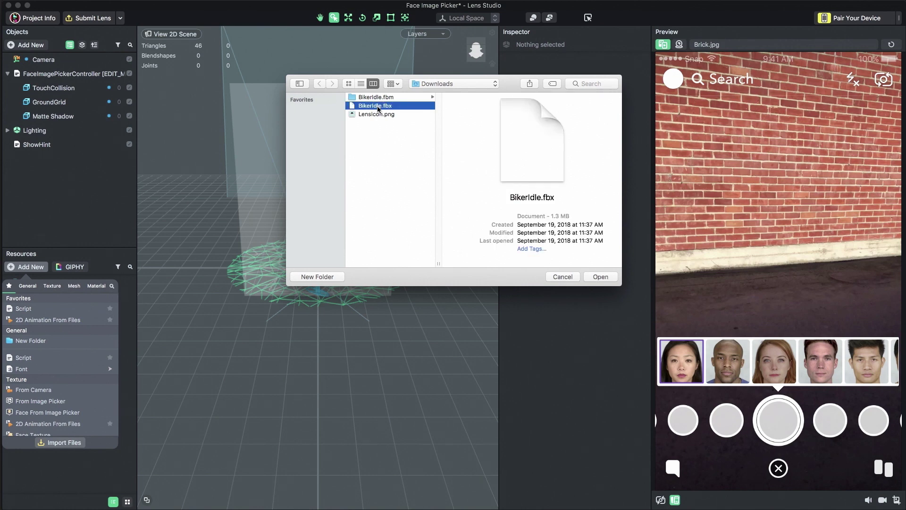
click(596, 277)
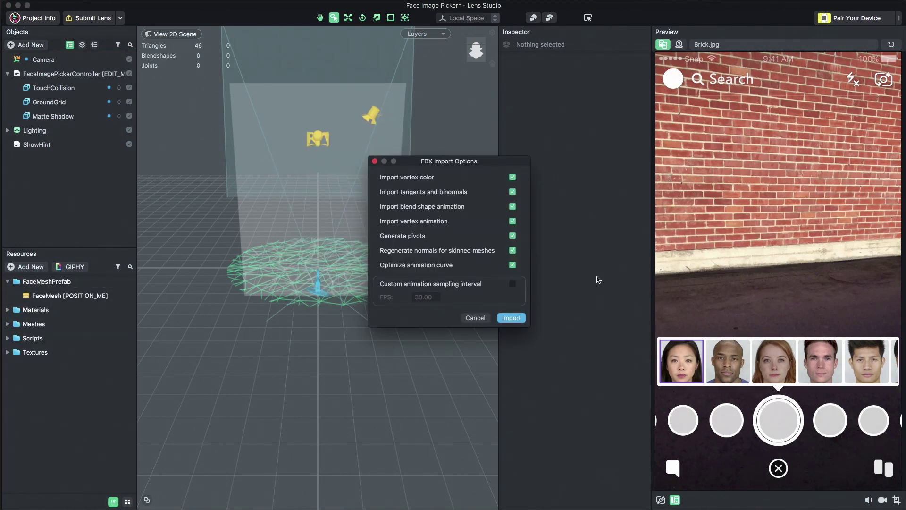
click(518, 318)
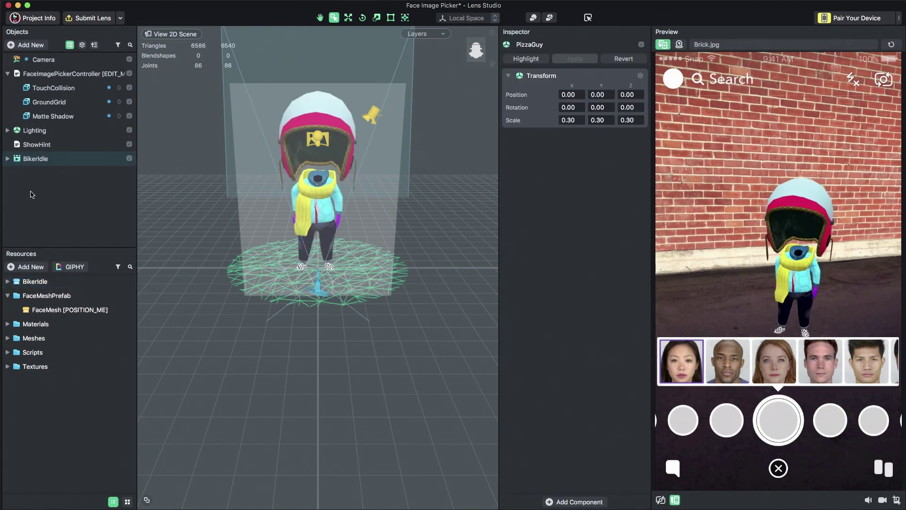
Move BikerIdle and the FaceMesh into the FaceImagePickerController group
drag(33, 160, 49, 78)
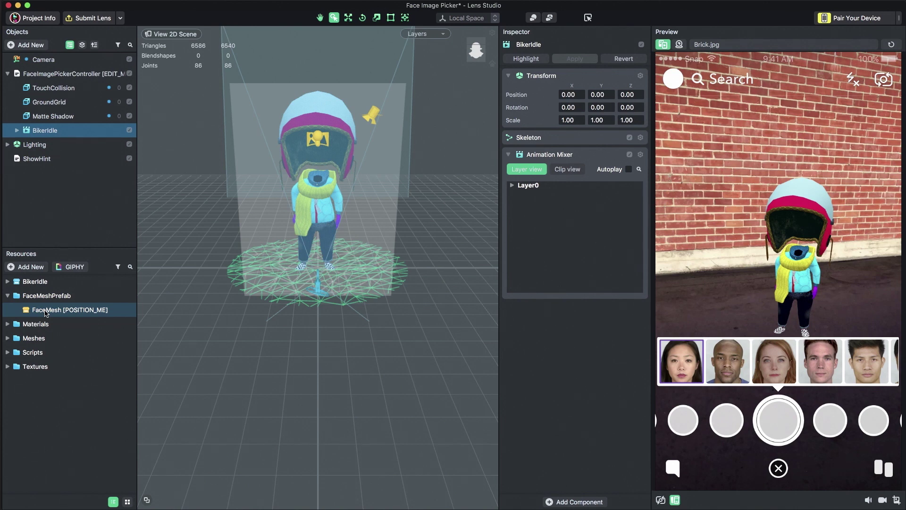
drag(46, 312, 78, 77)
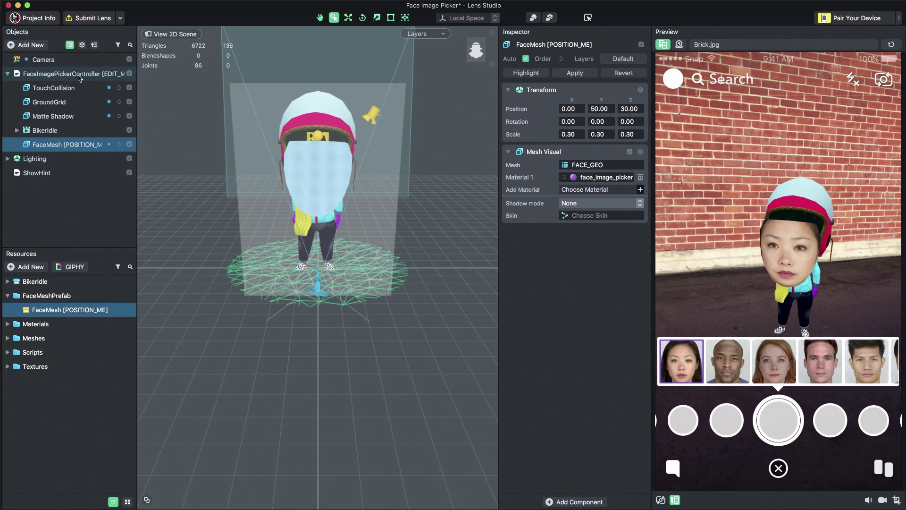
Move the FaceMesh into the biker's helmet, to position 0, 54.88, 8.20
key(w)
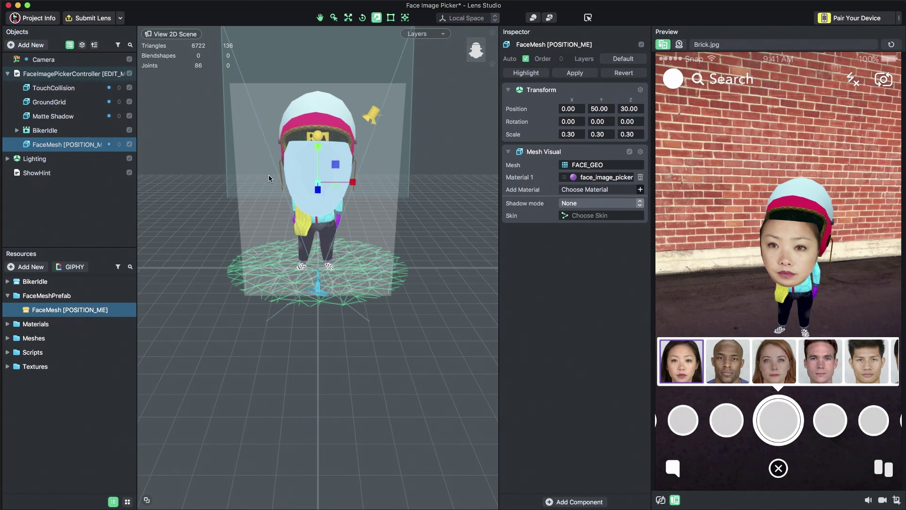
alt+drag(293, 205, 353, 174)
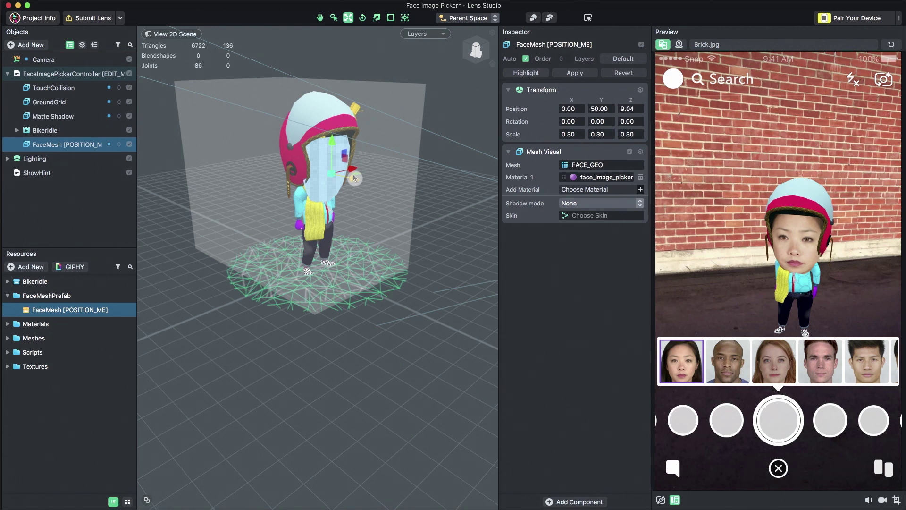
drag(353, 175, 351, 173)
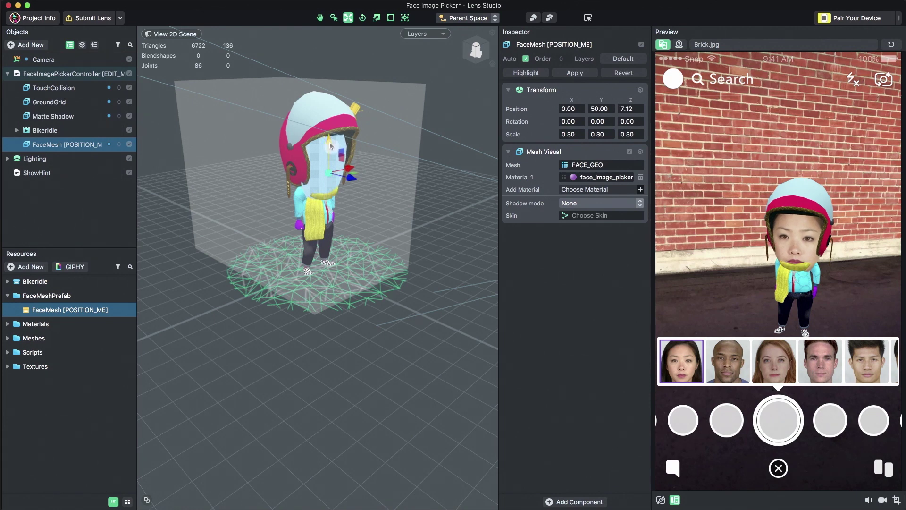
drag(332, 142, 332, 129)
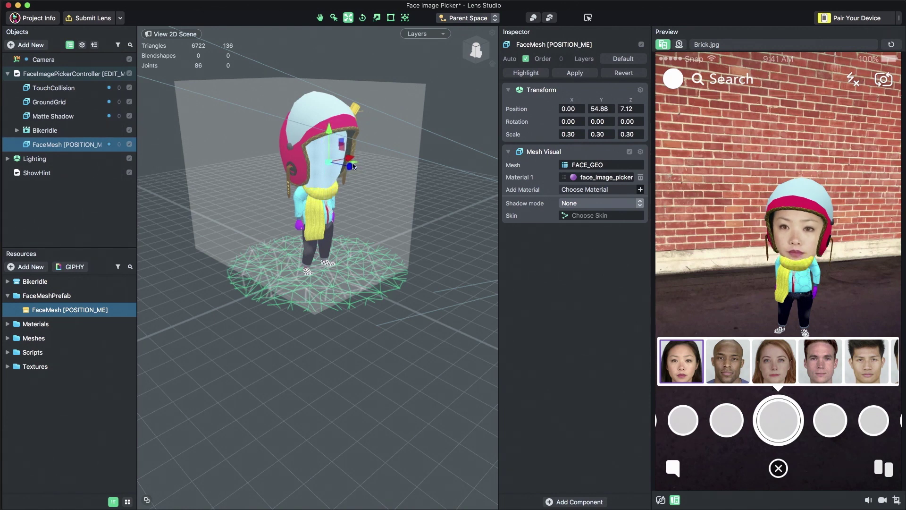
drag(352, 166, 354, 153)
key(e)
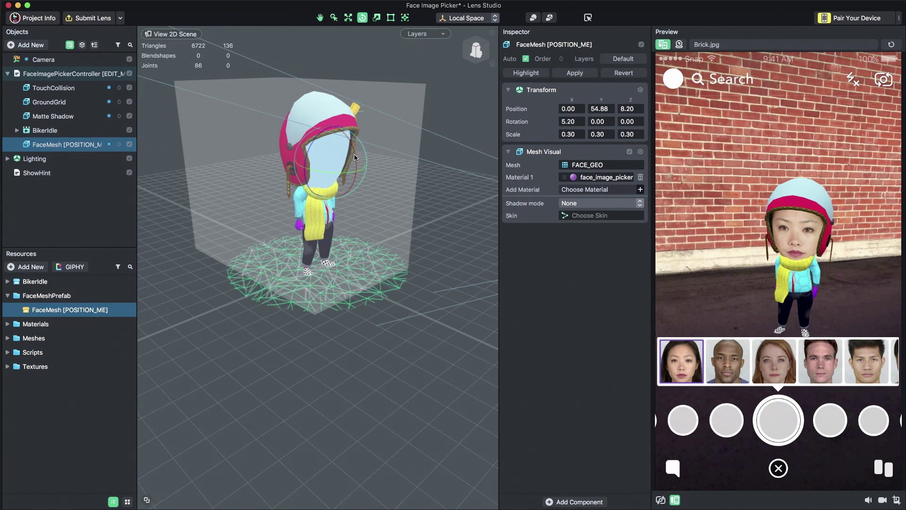
Expand the biker skeleton through Hips, Spine, Spine1 and Neck to reveal the Head bone
click(17, 131)
click(27, 144)
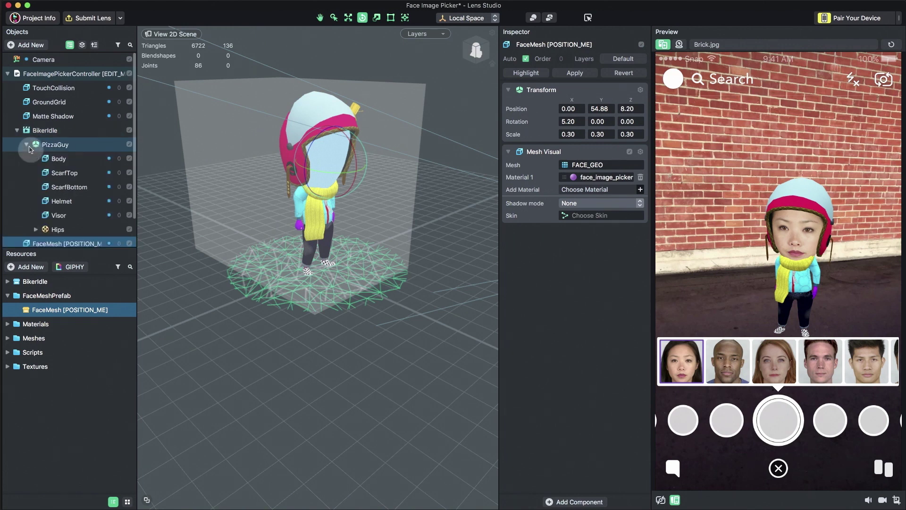
click(36, 229)
scroll(39, 217, down, 3)
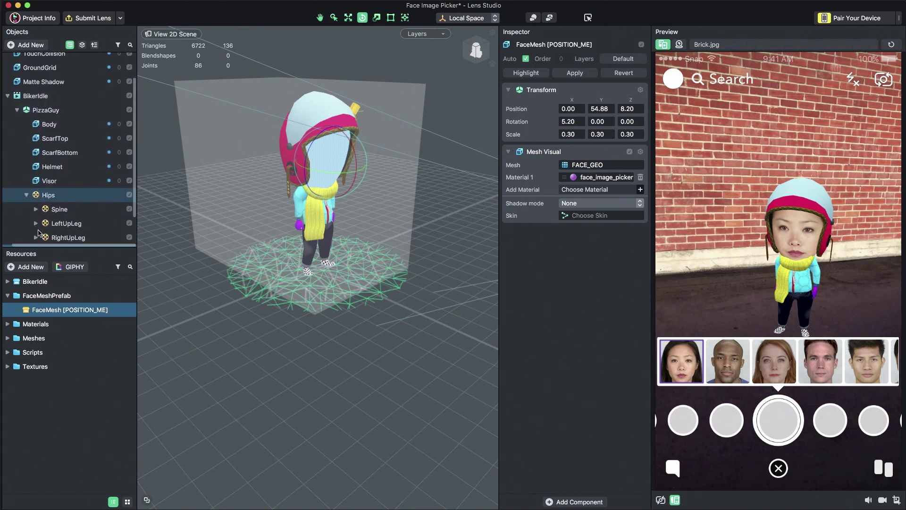
click(36, 202)
click(45, 217)
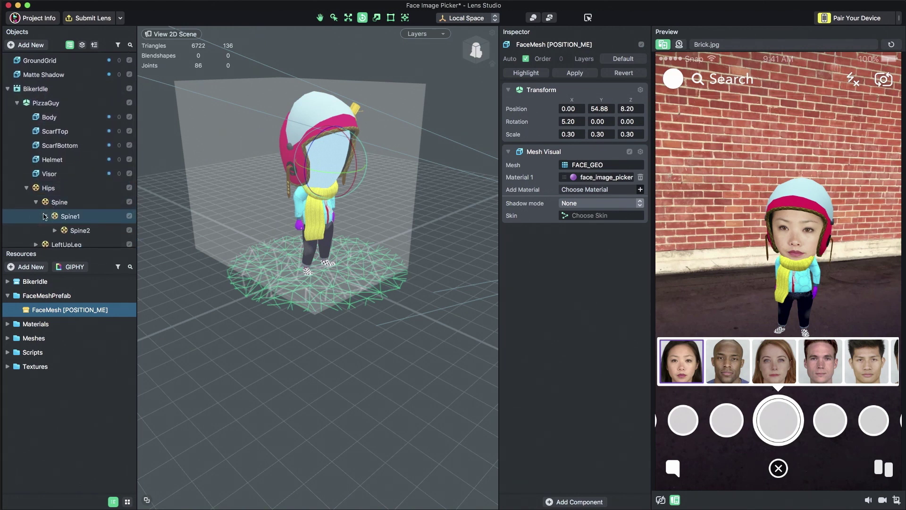
scroll(44, 216, down, 3)
click(65, 173)
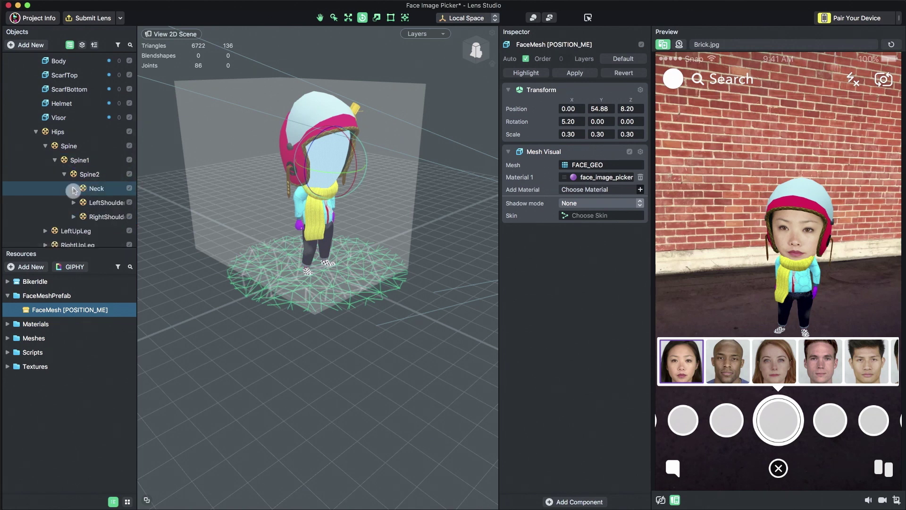
click(74, 186)
scroll(73, 189, down, 4)
Parent the FaceMesh under the Head bone, at local position 1.20, 14.83, 26.20
drag(61, 212, 93, 143)
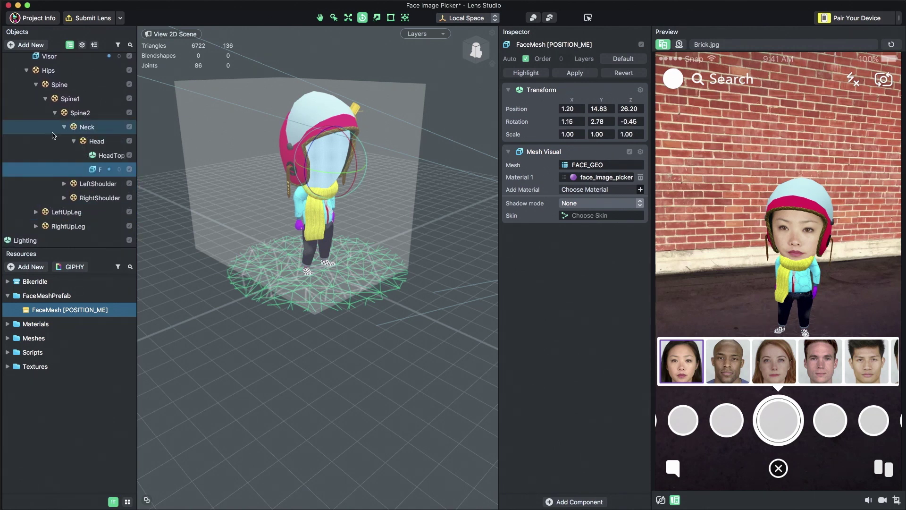
scroll(33, 131, up, 8)
click(45, 111)
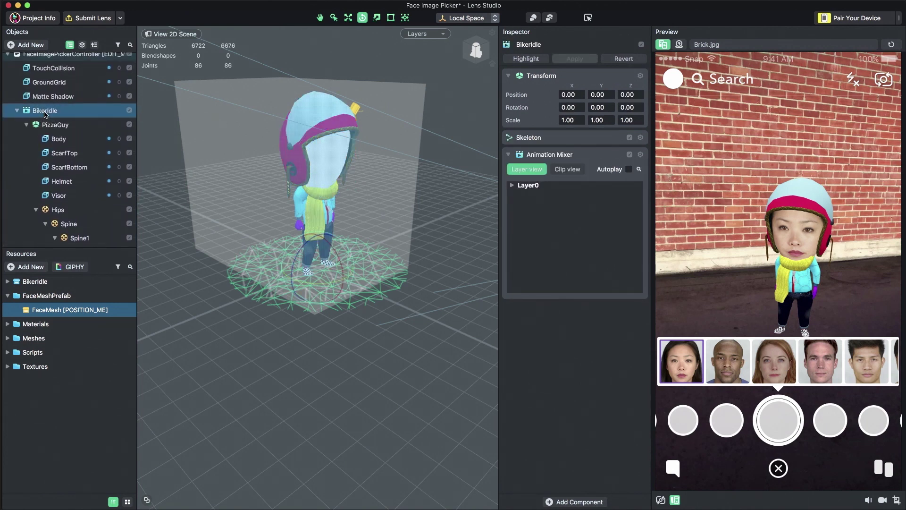
Autoplay the idle animation and make Body, ScarfTop, ScarfBottom, Helmet and Visor shadow Casters
click(629, 169)
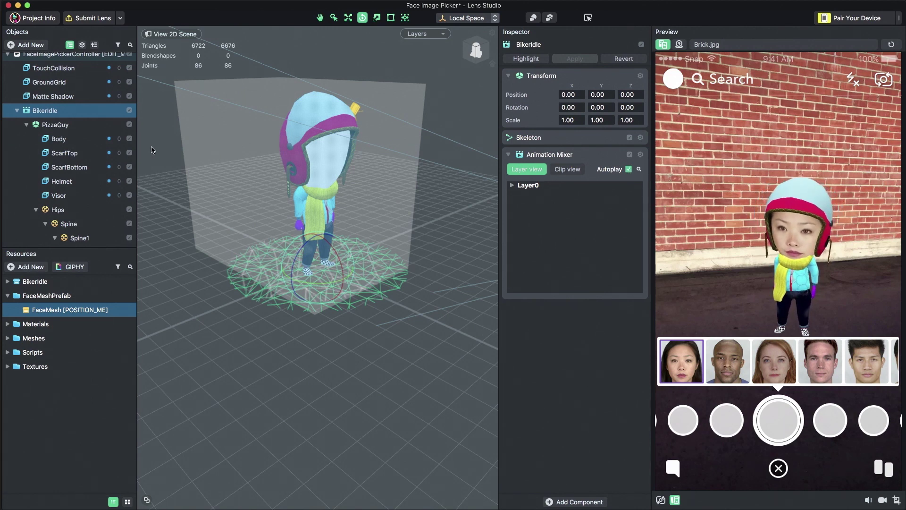
click(73, 140)
shift+click(65, 195)
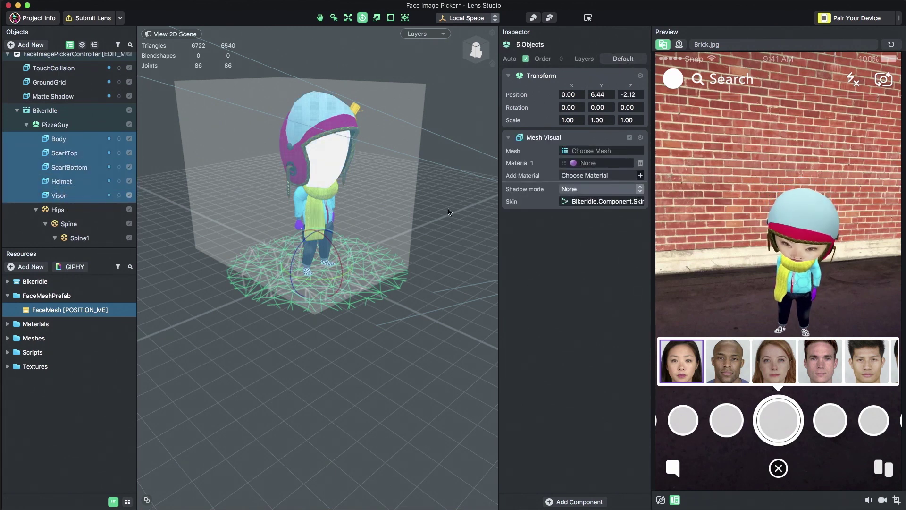
click(569, 190)
click(579, 199)
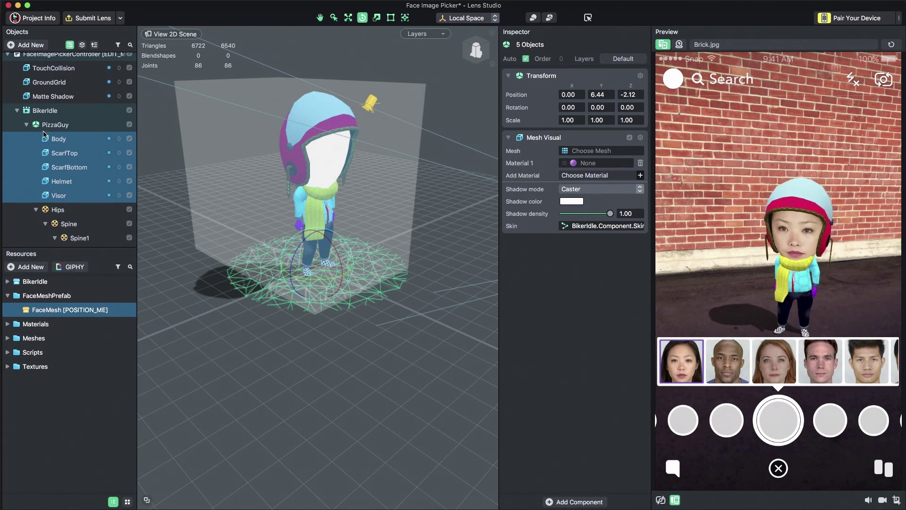
click(18, 112)
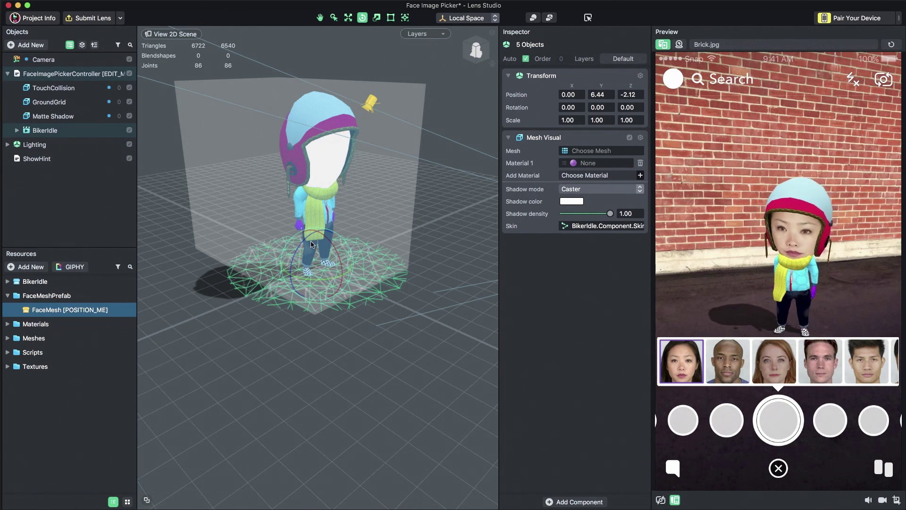
click(731, 352)
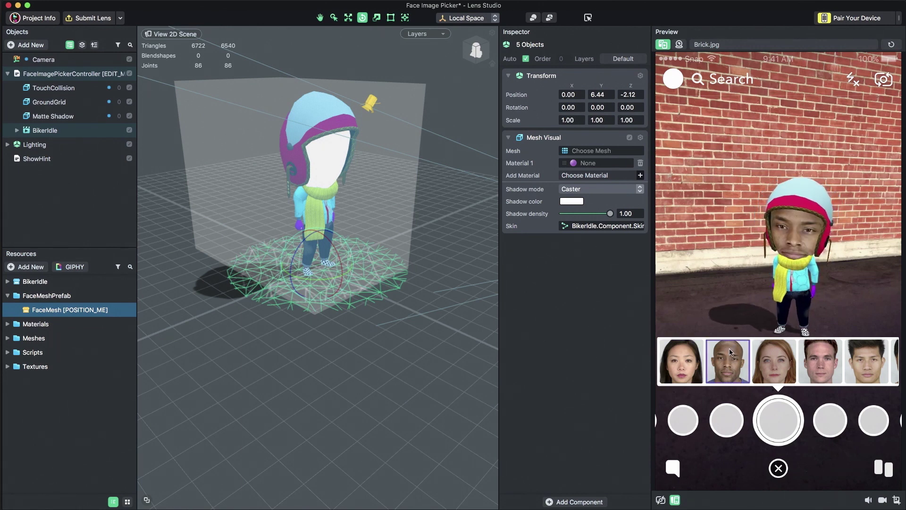
click(771, 350)
click(808, 359)
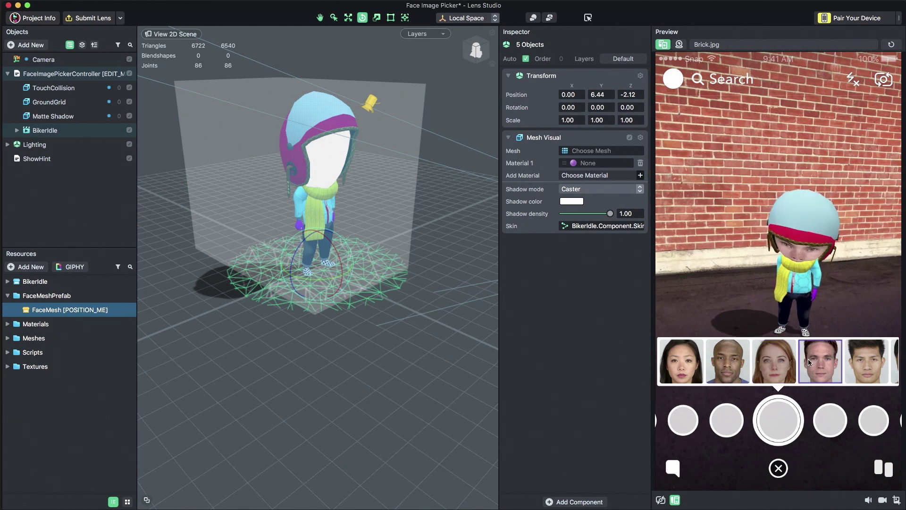
click(856, 361)
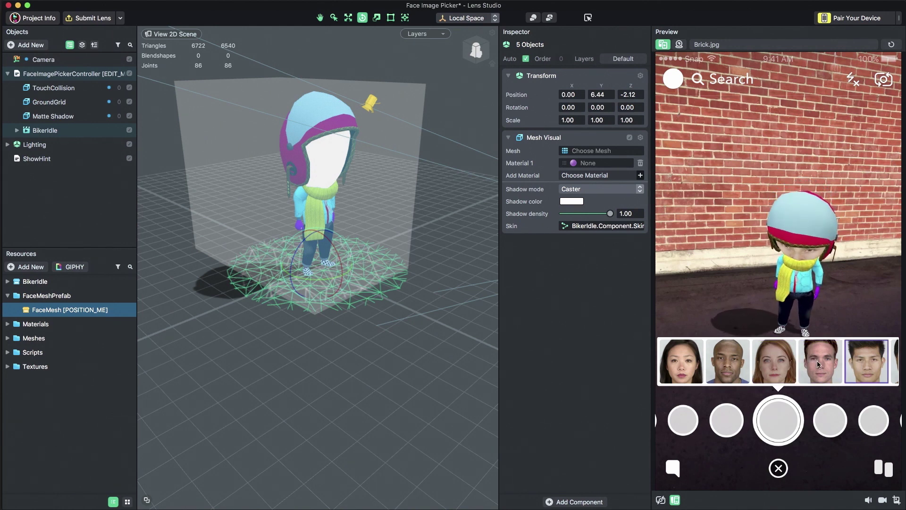
click(682, 363)
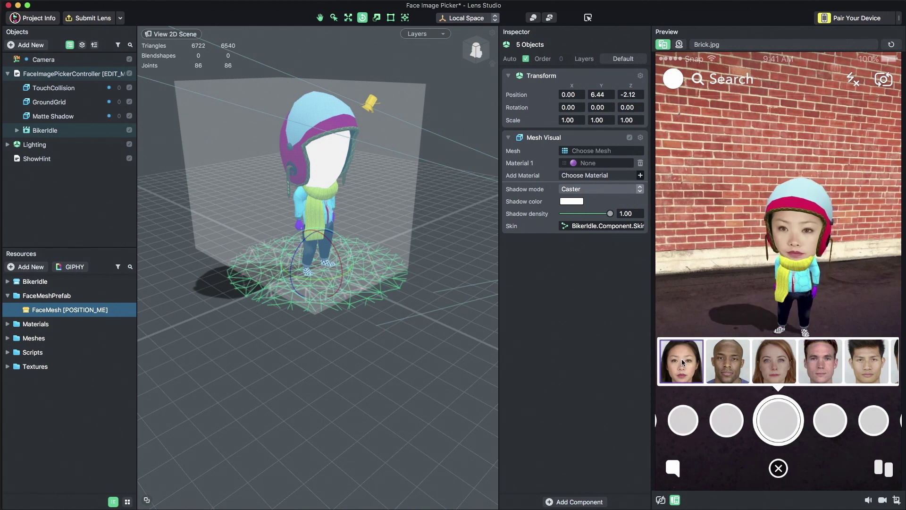
click(827, 19)
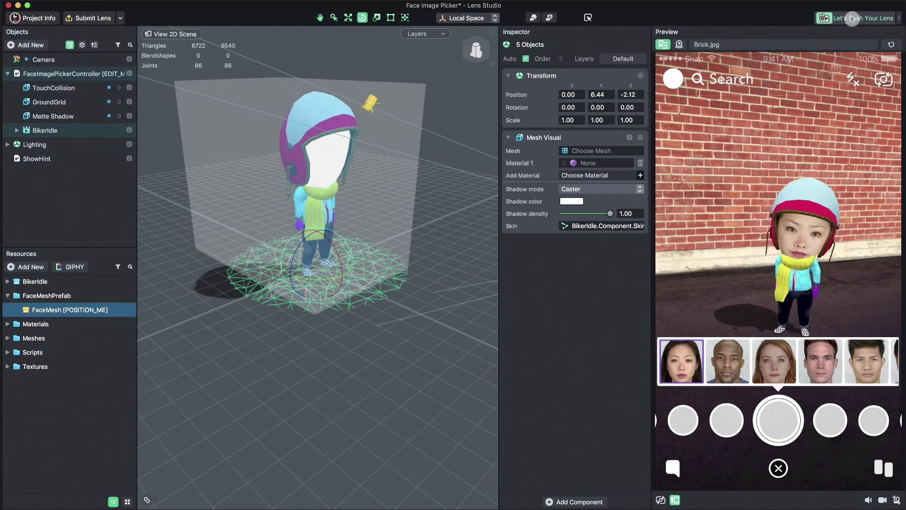
Push the biker face-swap lens to the paired phone
click(849, 19)
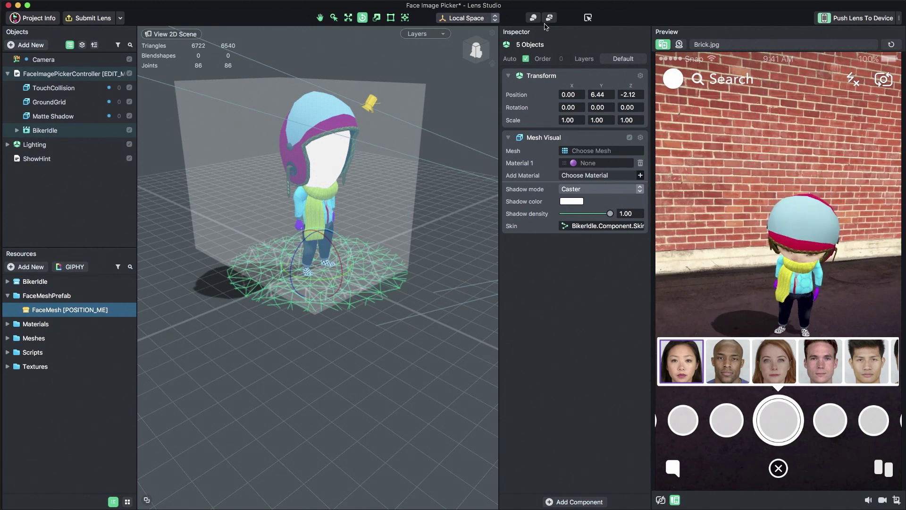
Rename the lens to 'My Lens' in Project Info
click(47, 19)
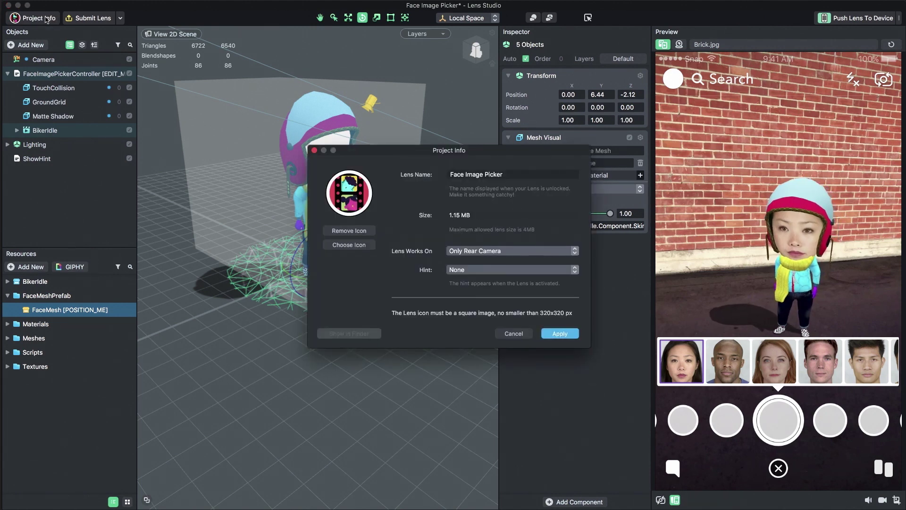
drag(500, 174, 427, 174)
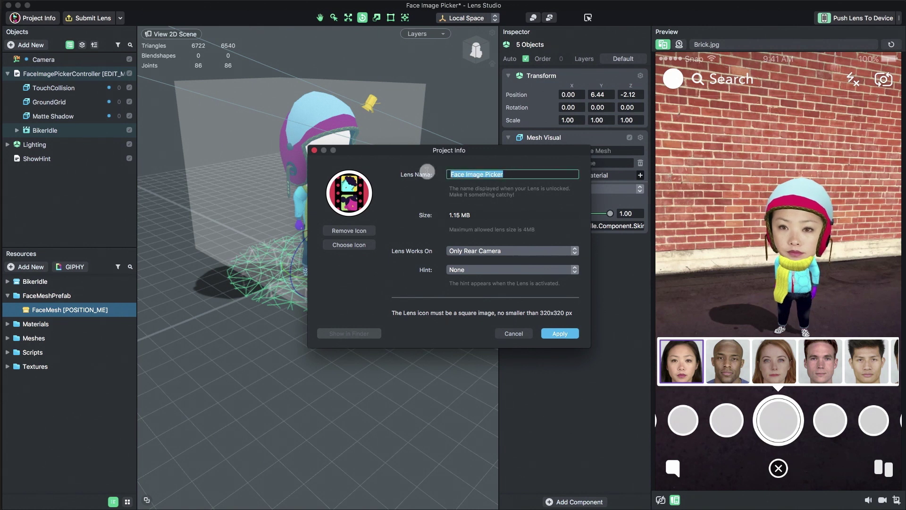
text(My Lens)
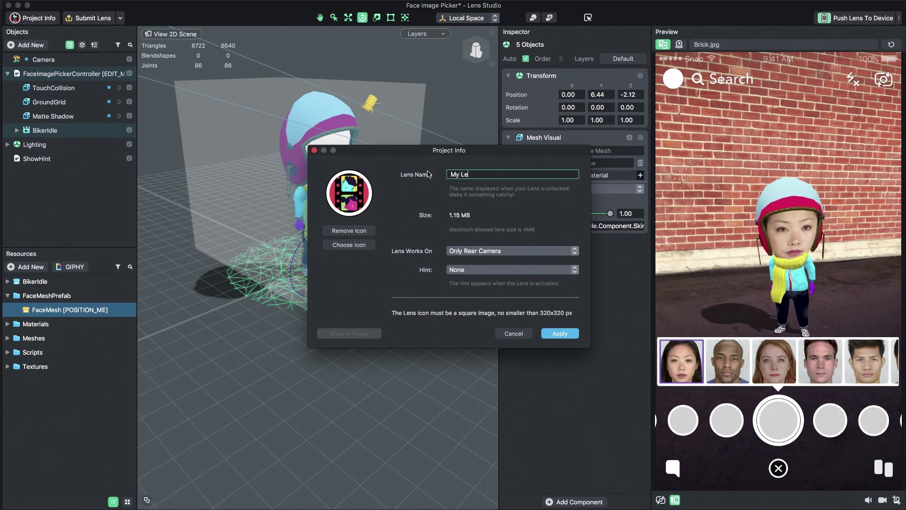
Set LensIcon.png as the lens icon and save the cropped icon
click(359, 245)
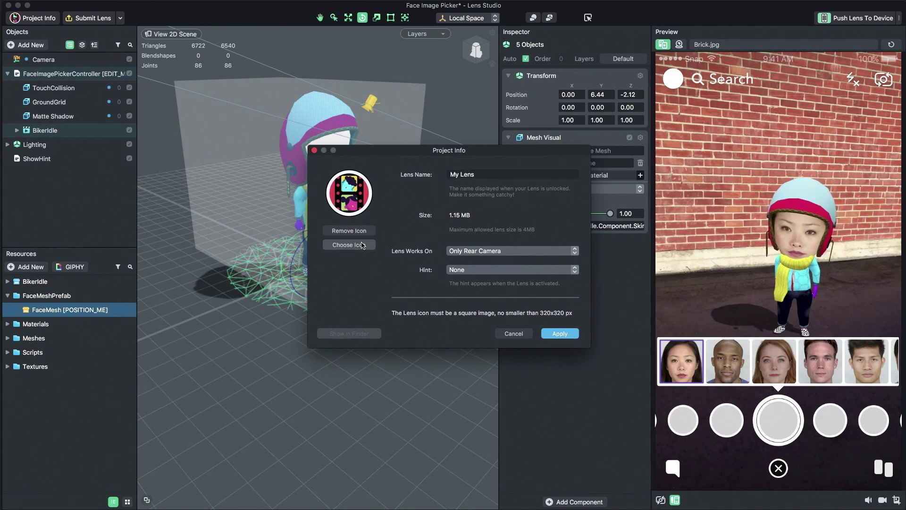
click(430, 216)
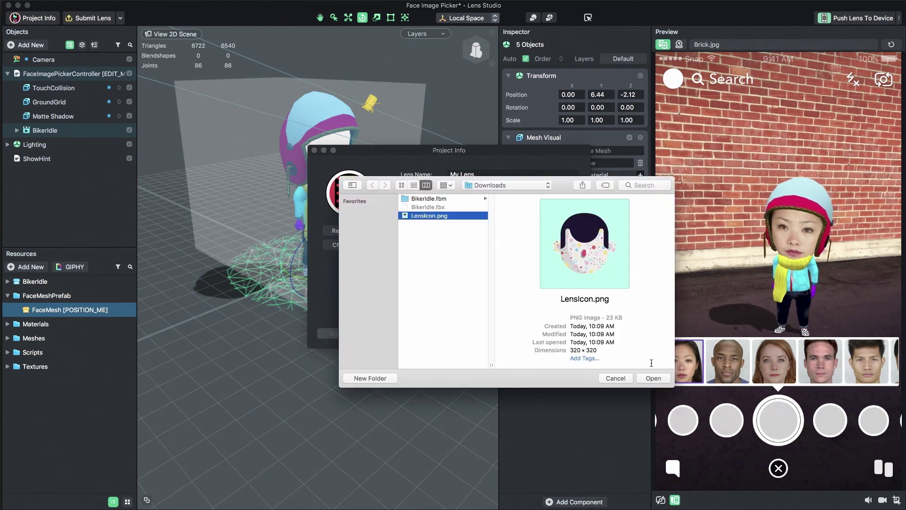
click(652, 378)
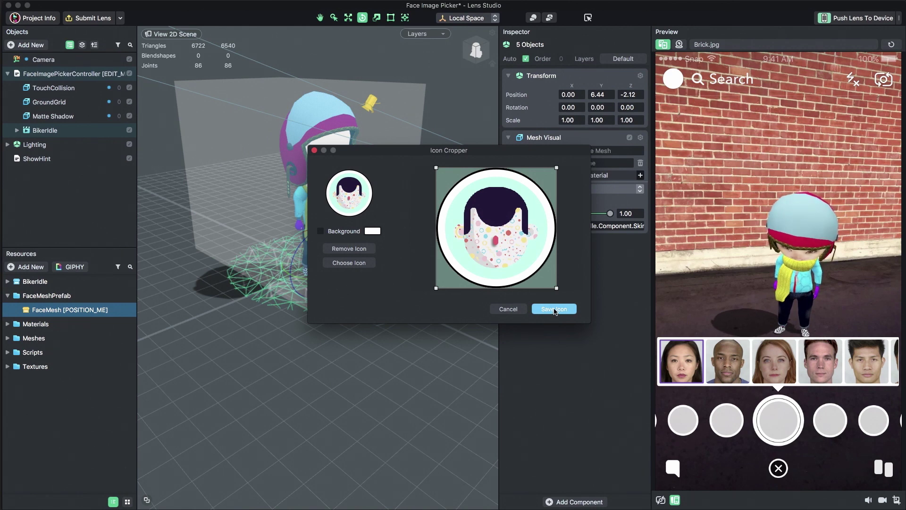
click(554, 310)
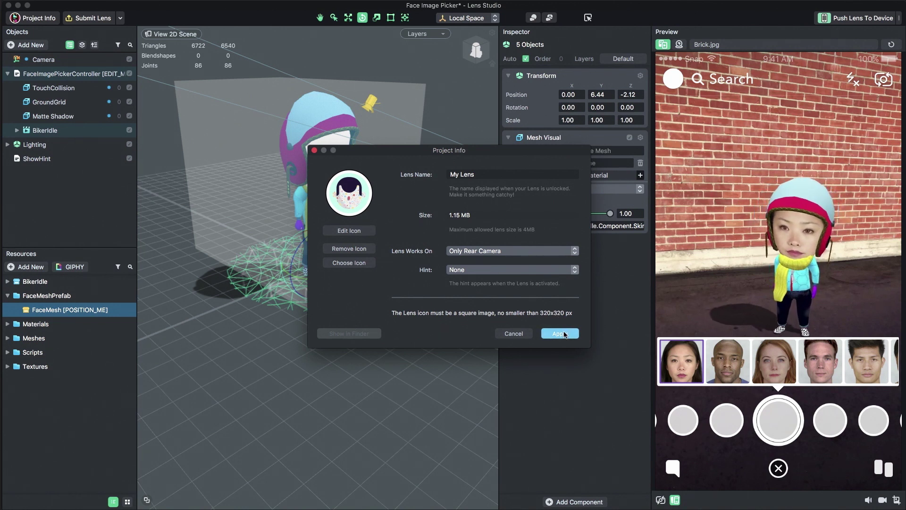
Apply the Project Info changes and confirm submission of My Lens
click(564, 334)
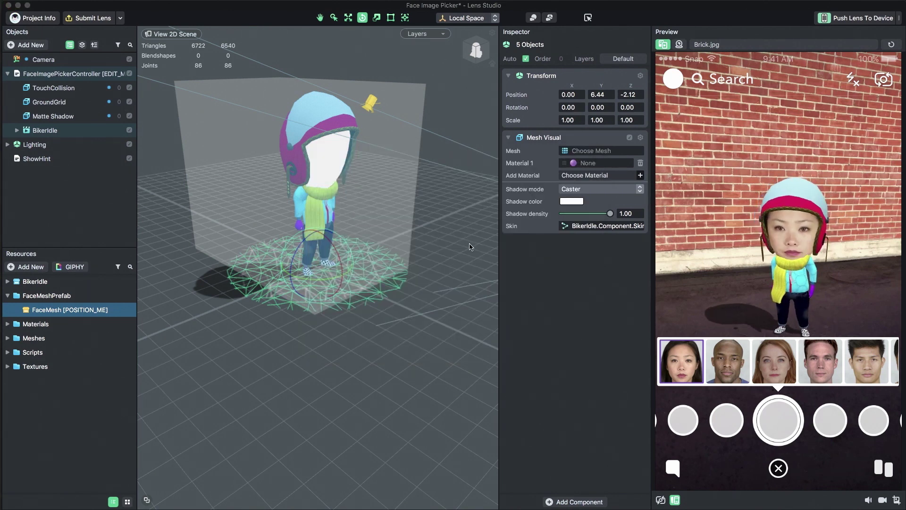
click(92, 19)
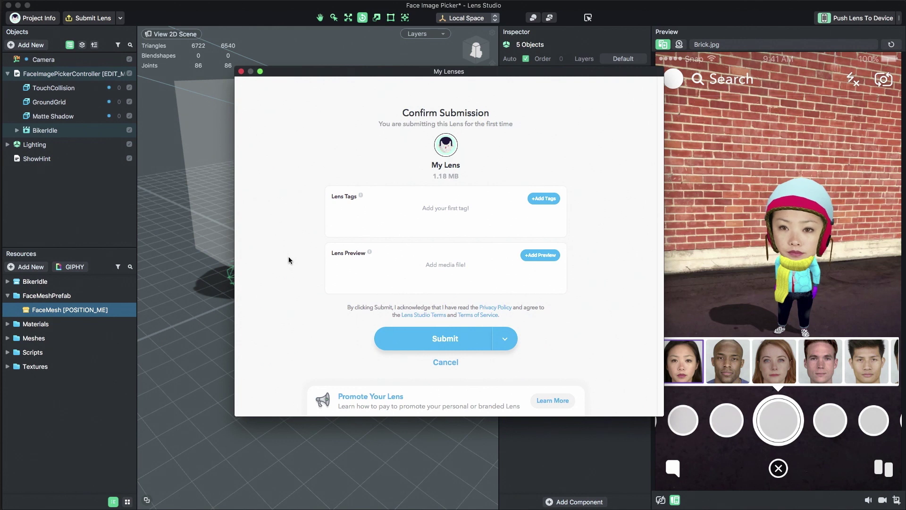
click(426, 345)
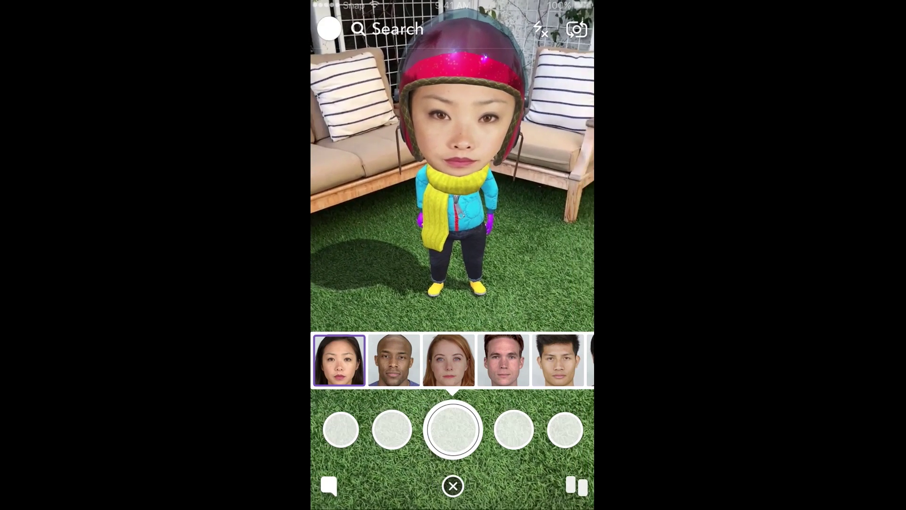
Swap the biker's helmet face to the second face from the lens's face picker
click(394, 360)
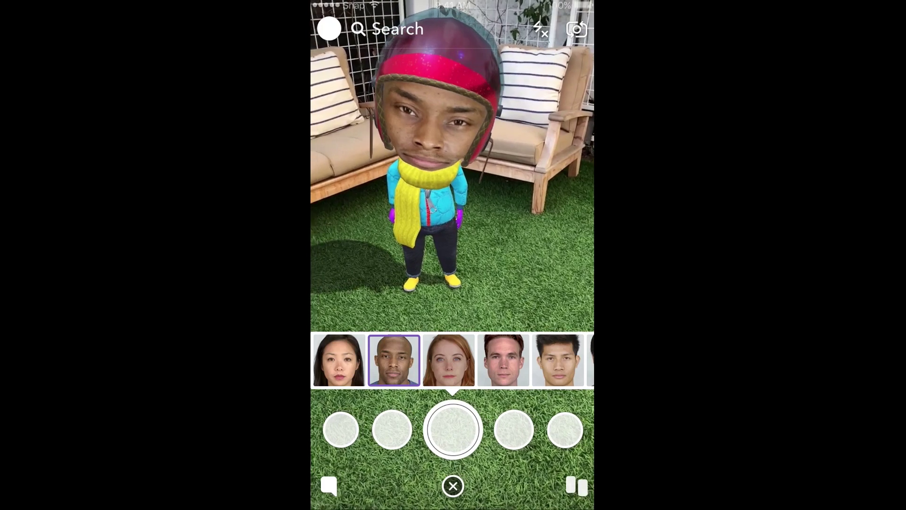